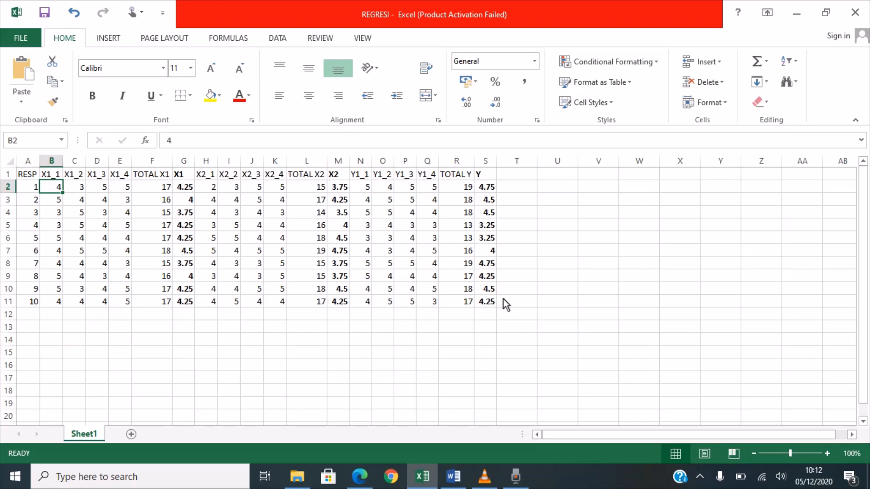
left_click(94, 274)
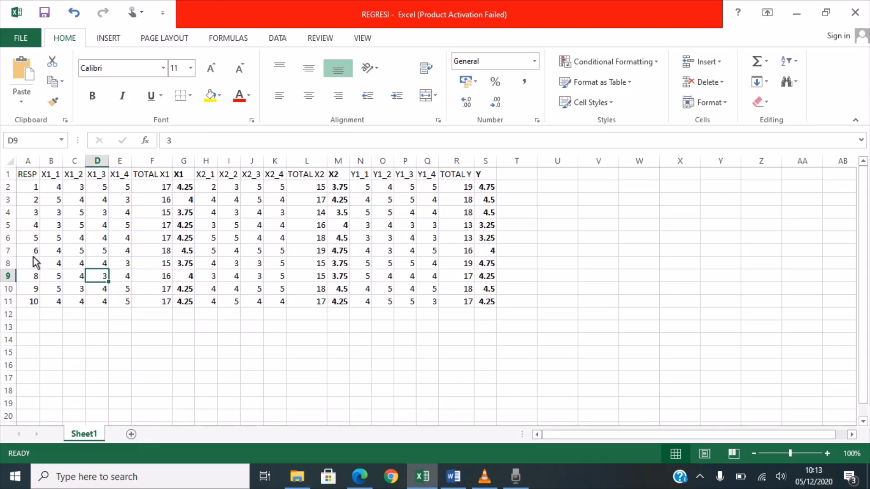
left_click(36, 251)
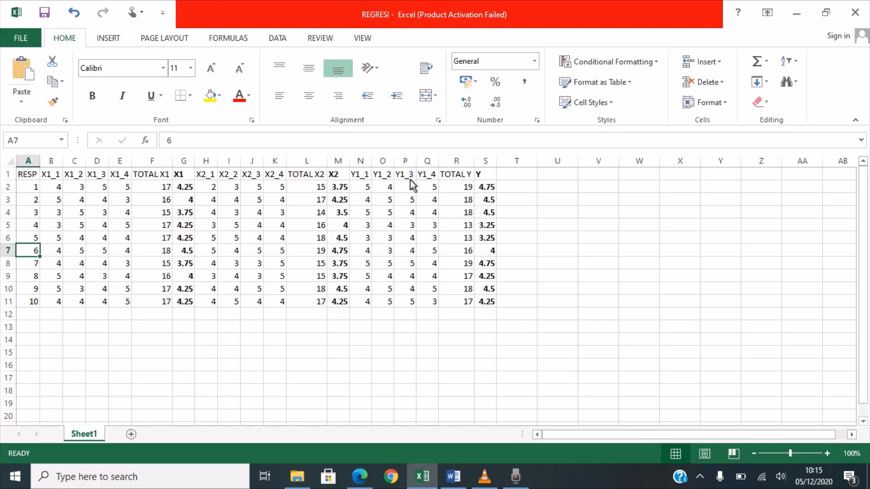
left_click(360, 179)
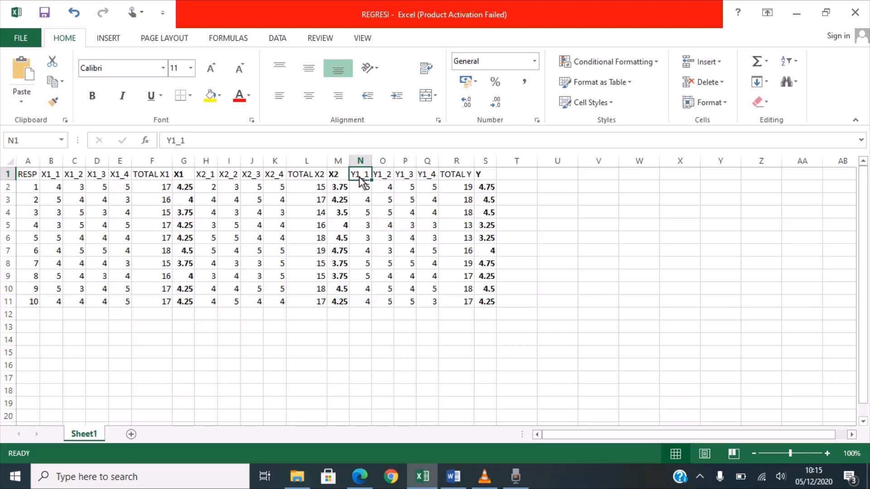
key("Right")
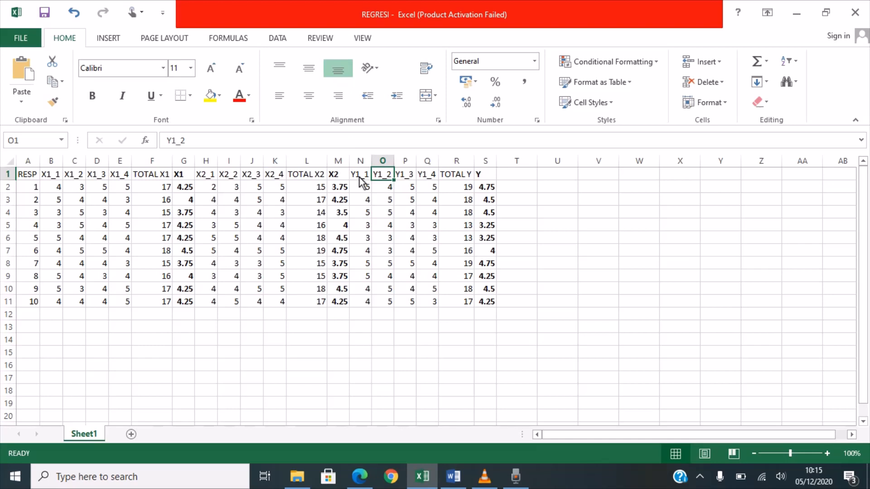
left_click(406, 178)
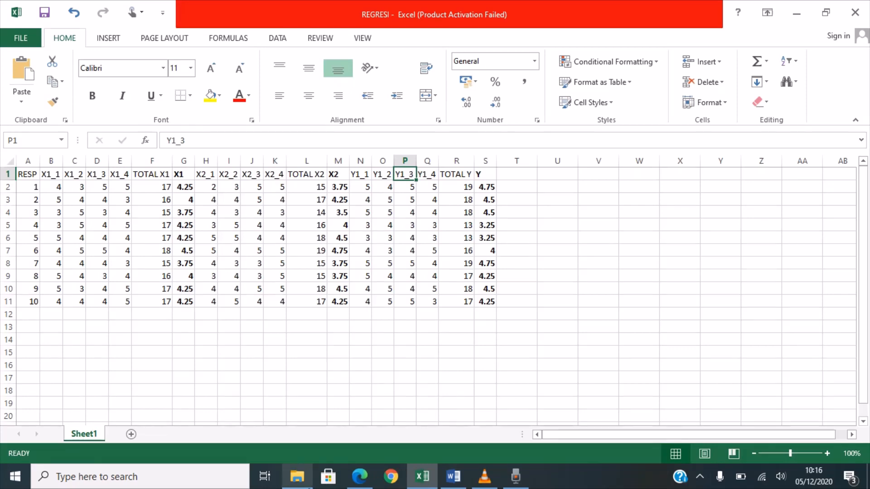
Step: Switch to the Stata13 folder in File Explorer and launch the StataMP application
left_click(299, 487)
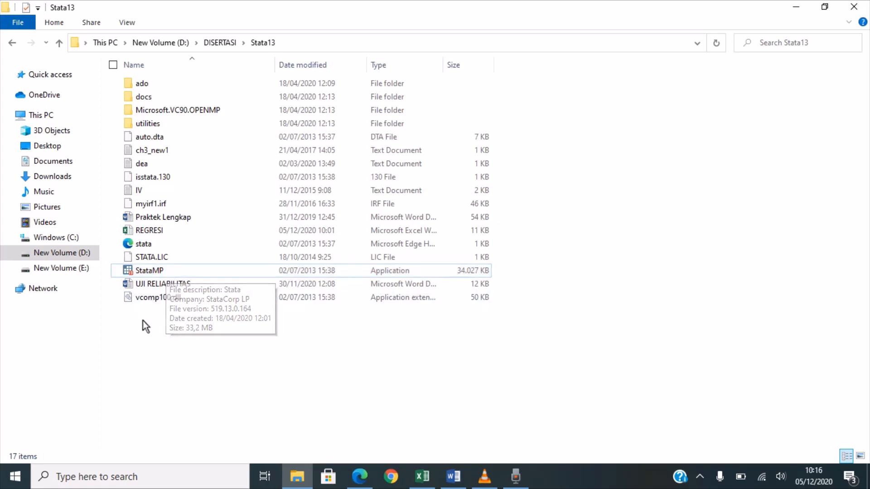
mouse_move(152, 270)
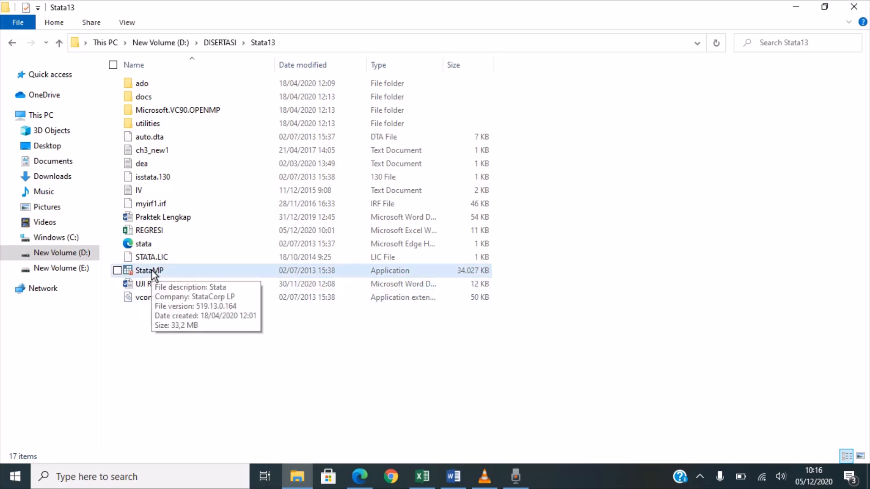
left_click(151, 270)
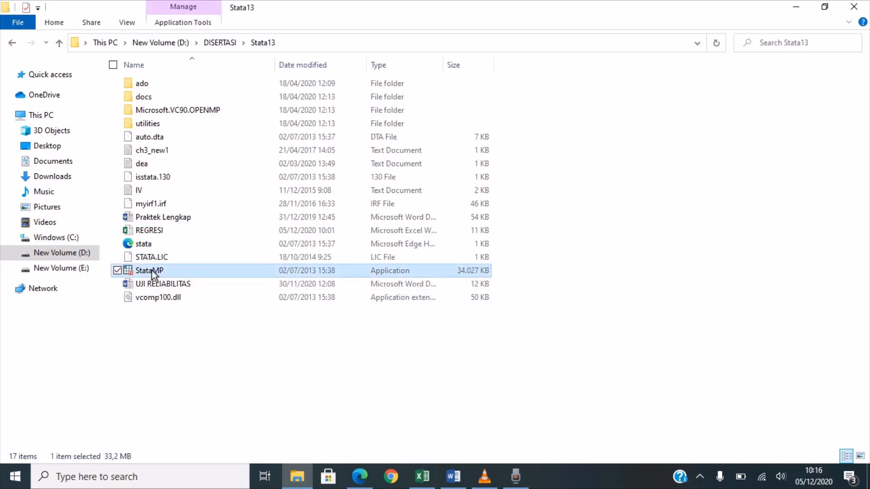
double_click(152, 270)
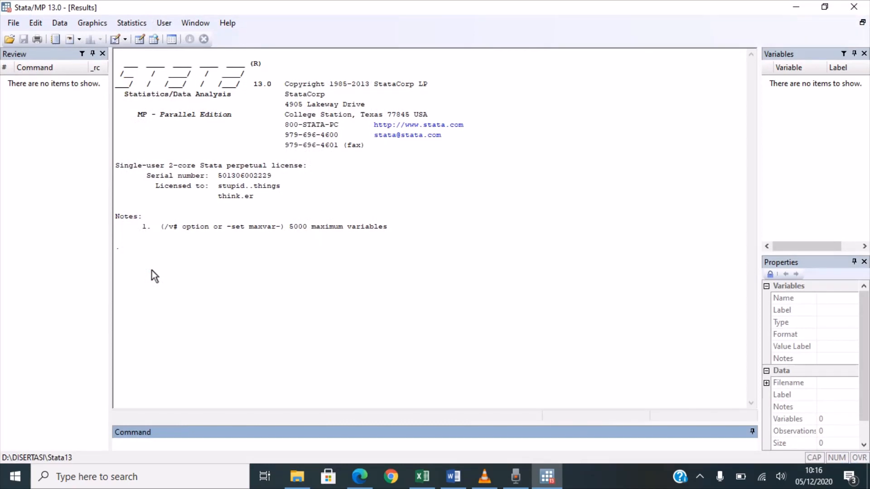
Step: Switch to the REGRESI workbook in Excel and copy the whole data table, A1:S11, including the header row
left_click(423, 476)
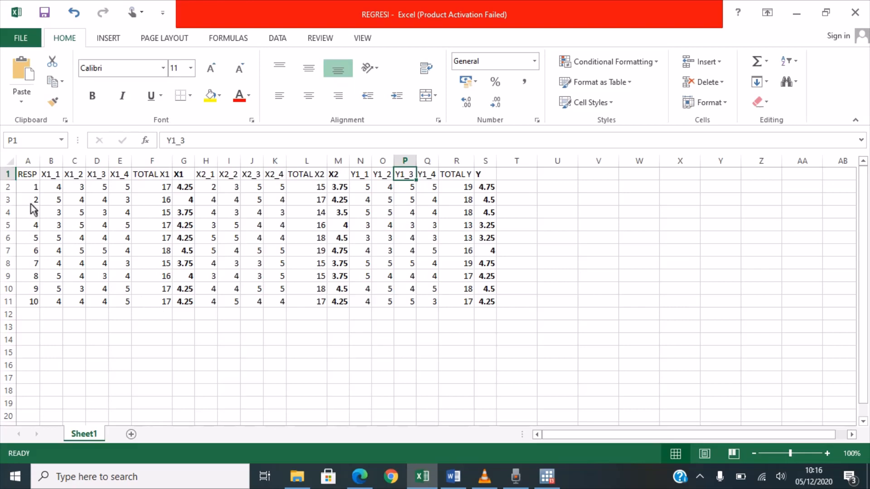
left_click(25, 176)
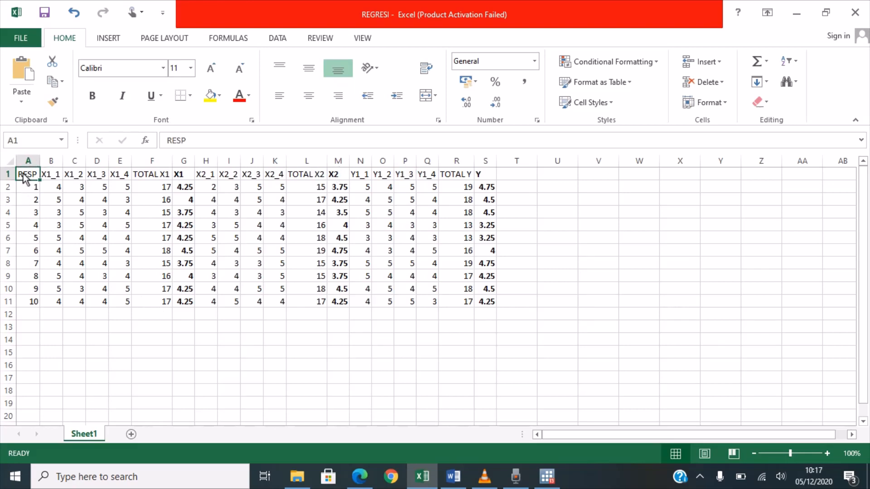
left_click_drag(25, 177, 487, 310)
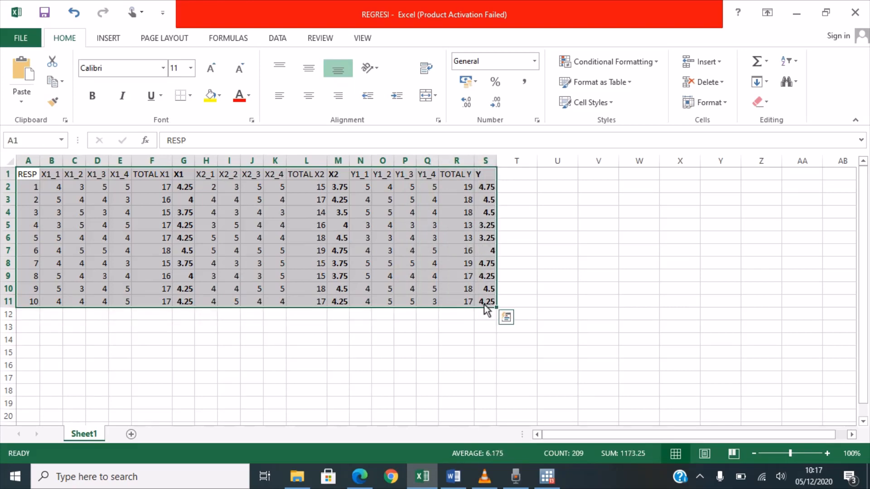
key("ctrl+c")
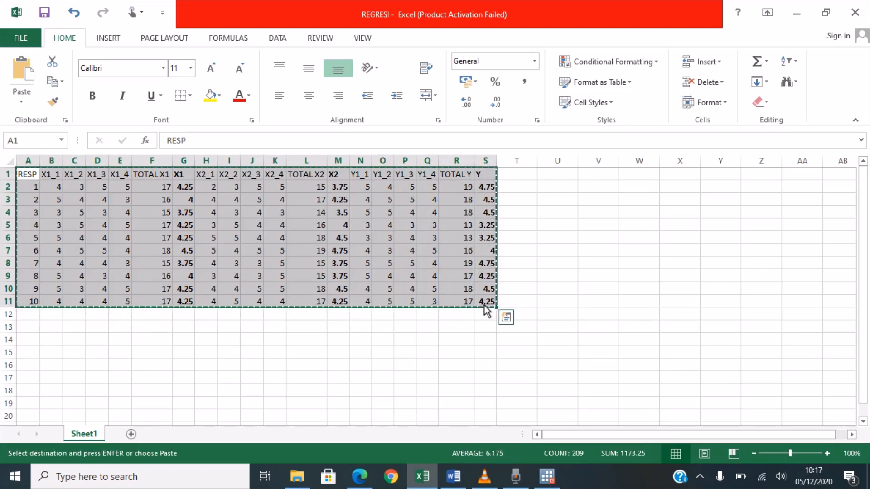
Step: Paste the copied table into Stata's editable Data Editor, treating the first row as variable names
left_click(547, 477)
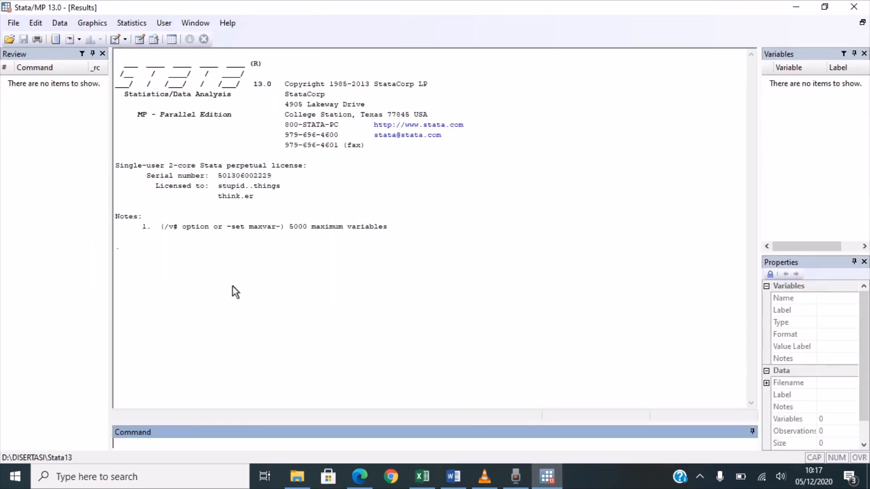
left_click(140, 40)
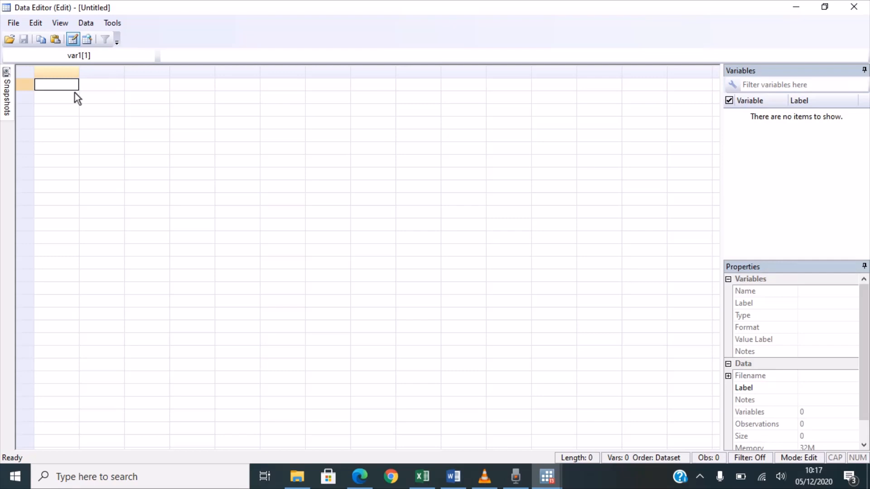
key("ctrl+v")
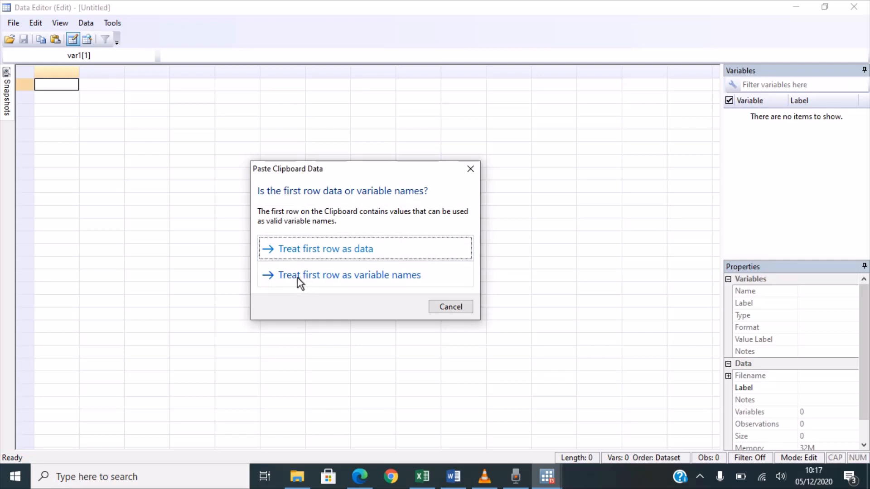
left_click(388, 278)
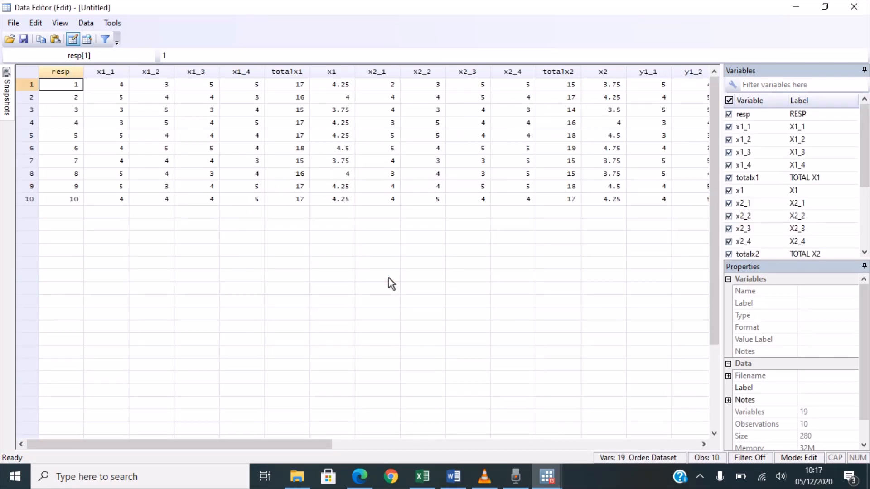
Step: Compare the pasted data with the Excel sheet, and close Stata's Data Editor
left_click(422, 476)
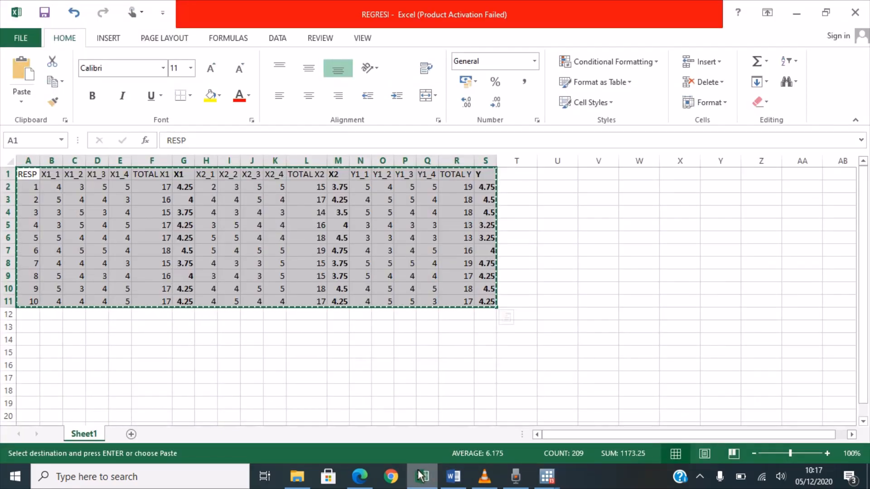
left_click(420, 476)
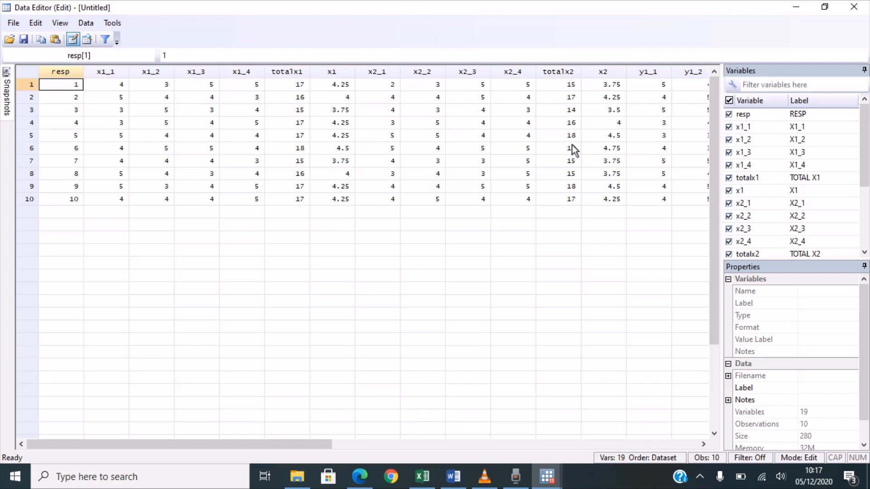
left_click(854, 7)
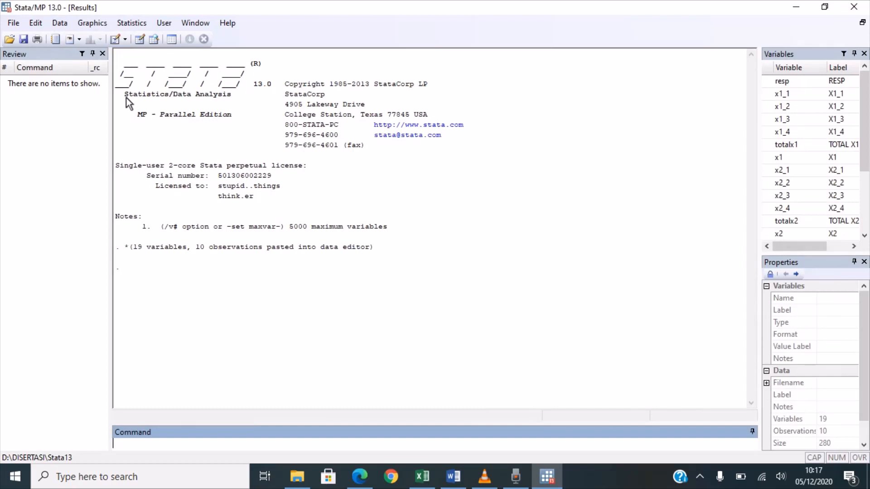
Step: Run a multivariate Cronbach's alpha analysis on the variables x1_1, x1_2, x1_3, x1_4 and totalx1, keeping its dialog open
left_click(138, 26)
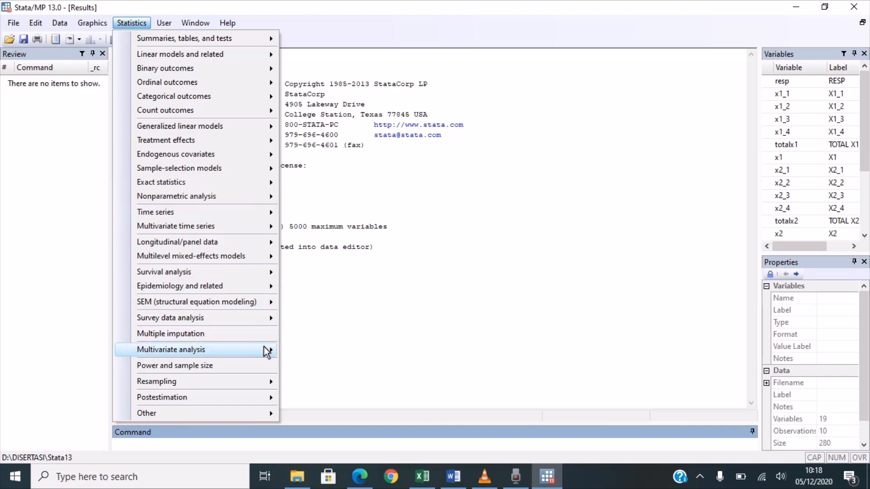
mouse_move(267, 352)
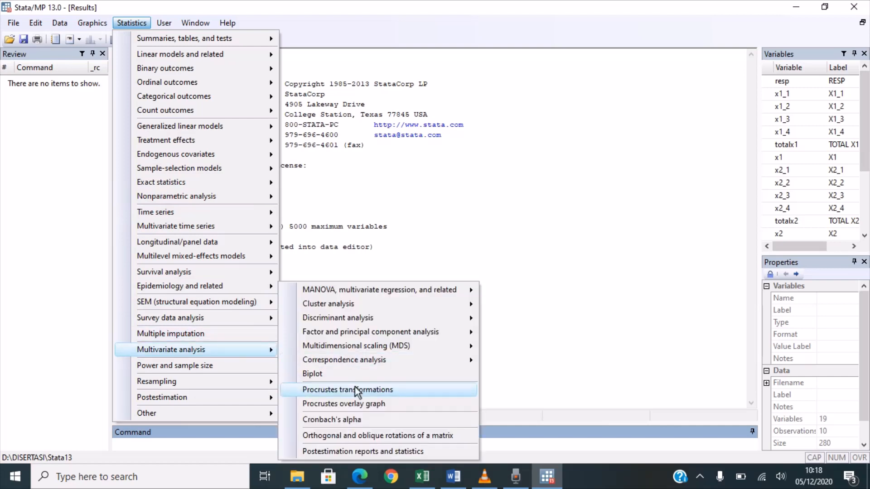
left_click(356, 419)
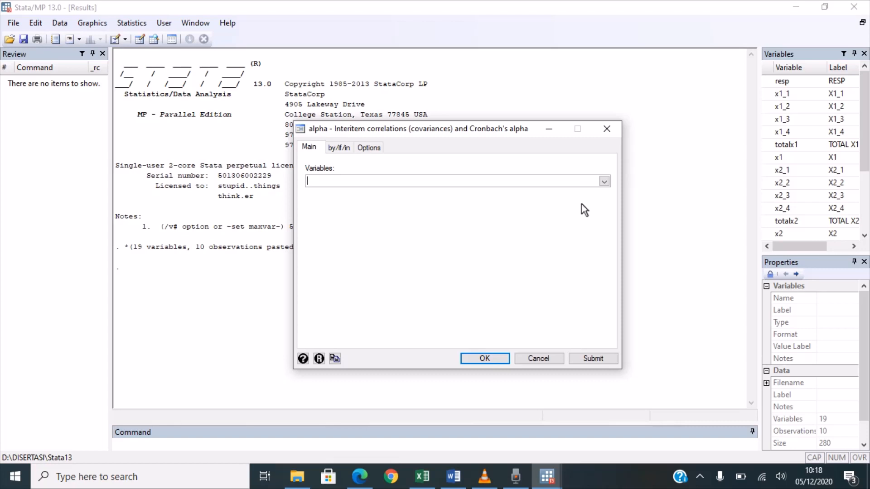
left_click(604, 184)
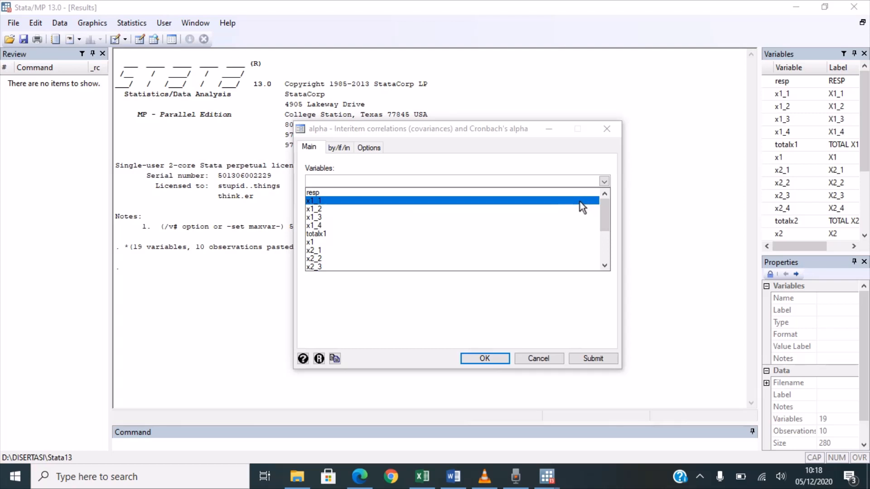
left_click(580, 202)
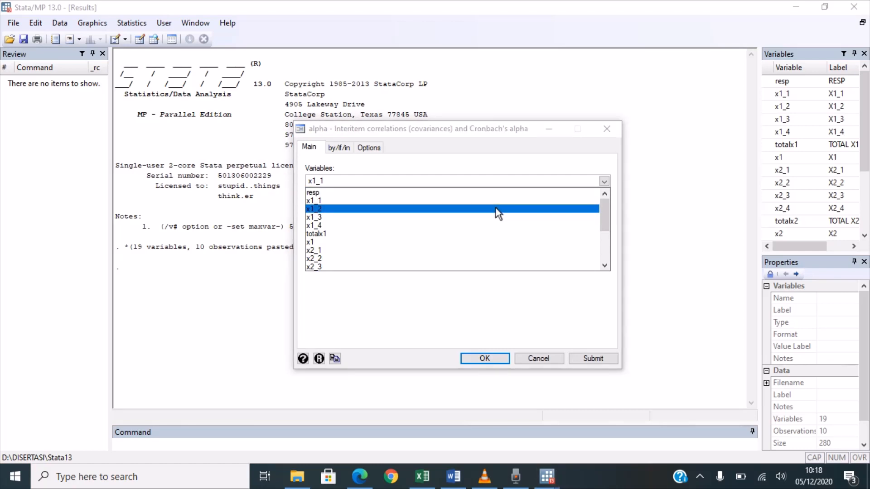
left_click(496, 208)
left_click(491, 215)
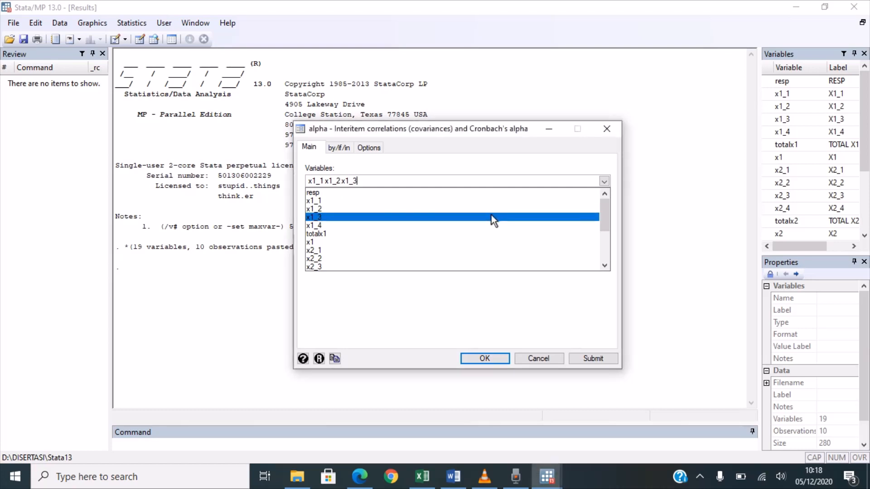
left_click(485, 225)
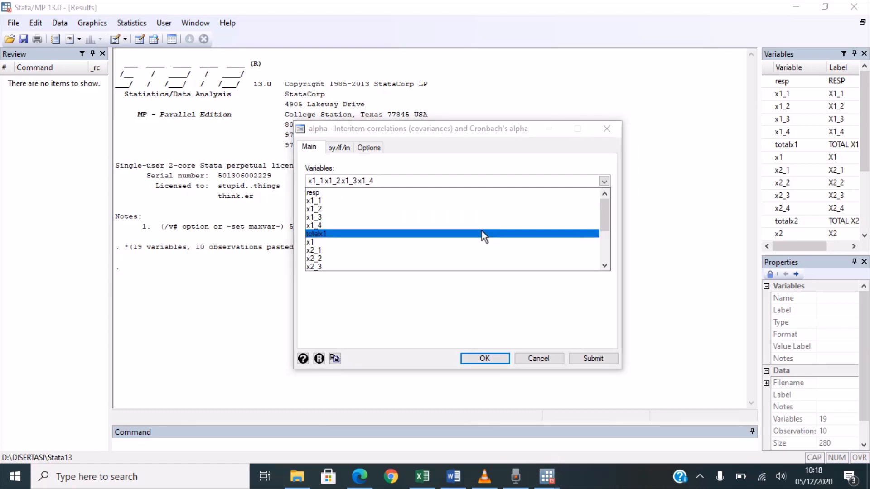
left_click(482, 233)
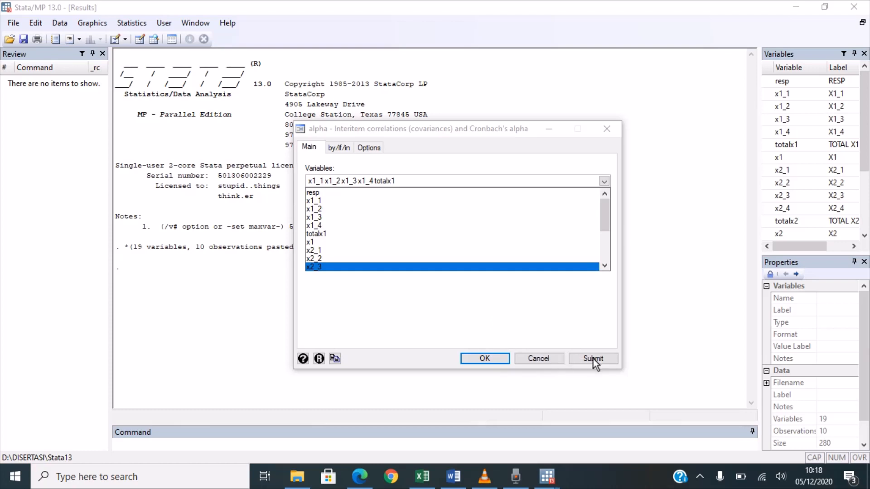
left_click(583, 340)
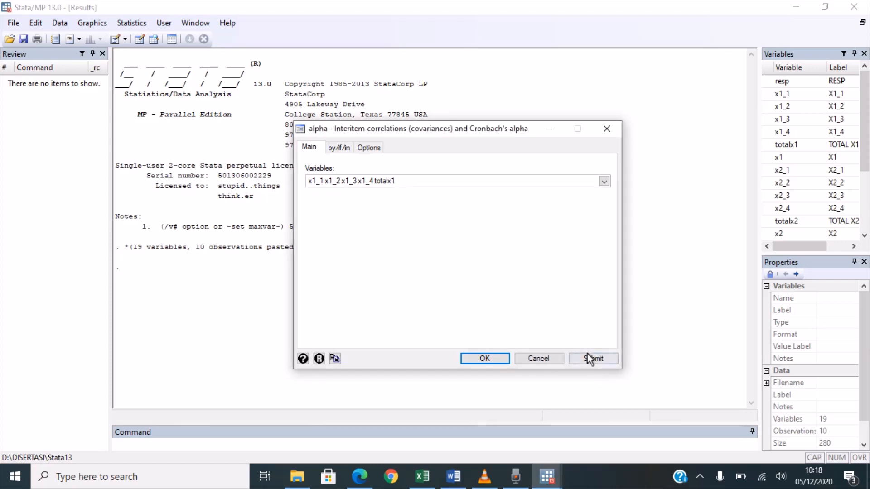
left_click(587, 357)
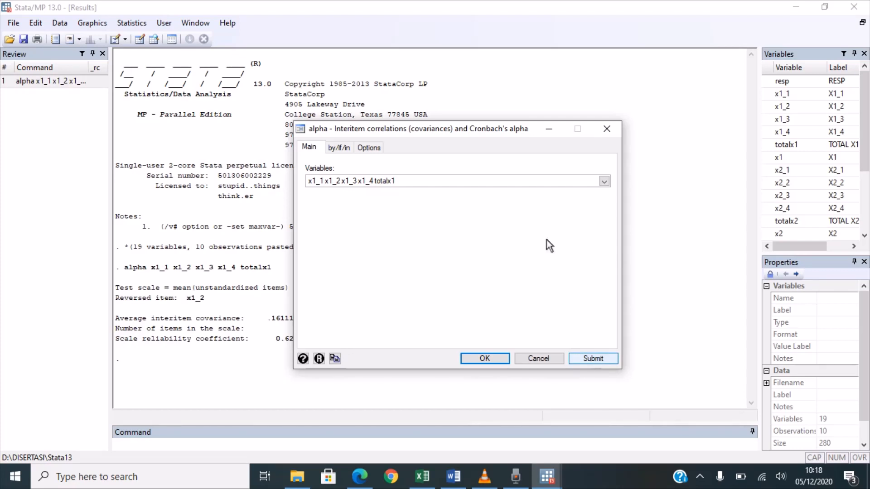
Step: Rerun Cronbach's alpha with item-test and item-rest correlations displayed, and close the dialog
left_click_drag(491, 131, 581, 130)
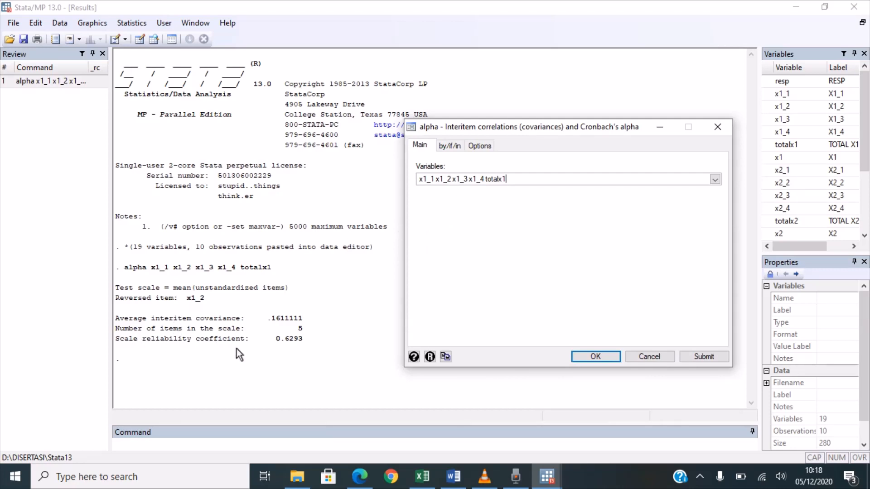
left_click(479, 146)
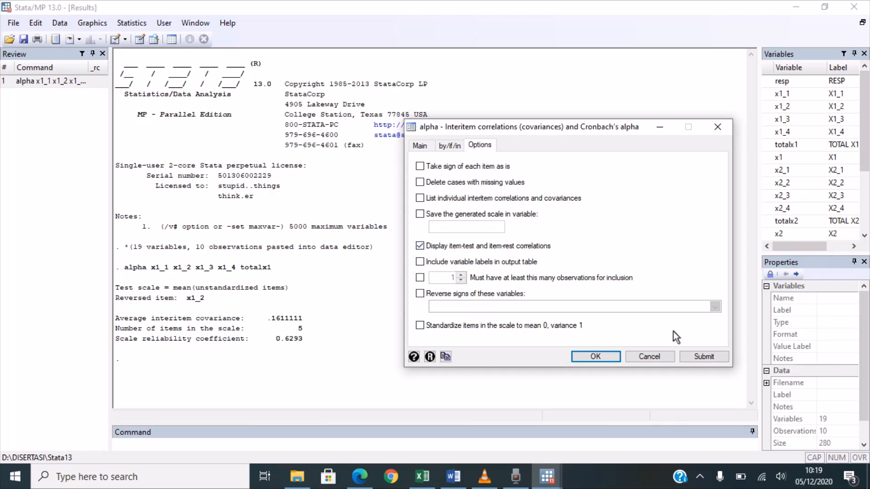
left_click(699, 354)
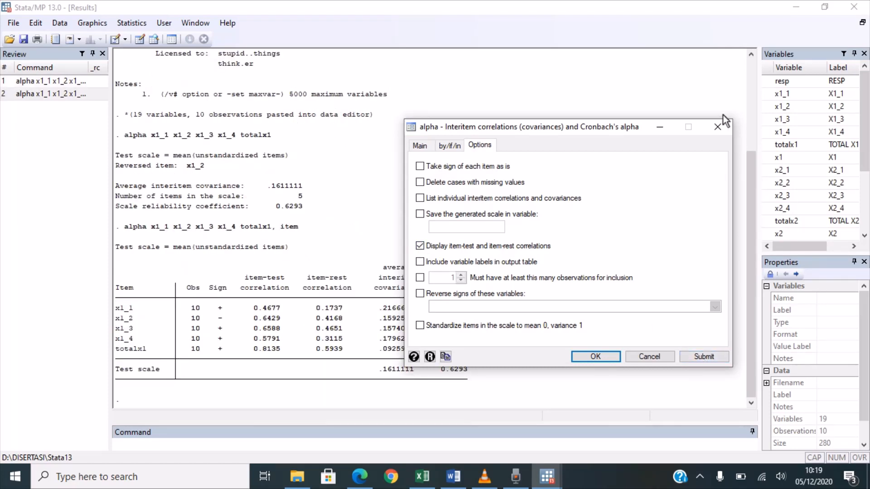
left_click(718, 128)
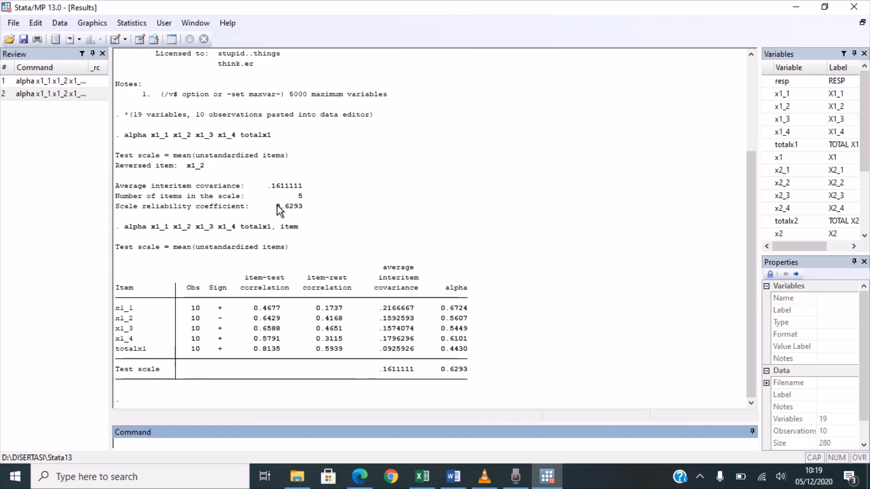
Step: Copy the scale reliability coefficient 0.6293 from Stata into the X1 Cronbach's Alpha cell of Word's UJI RELIABILITAS table
left_click_drag(277, 206, 300, 208)
key("ctrl+c")
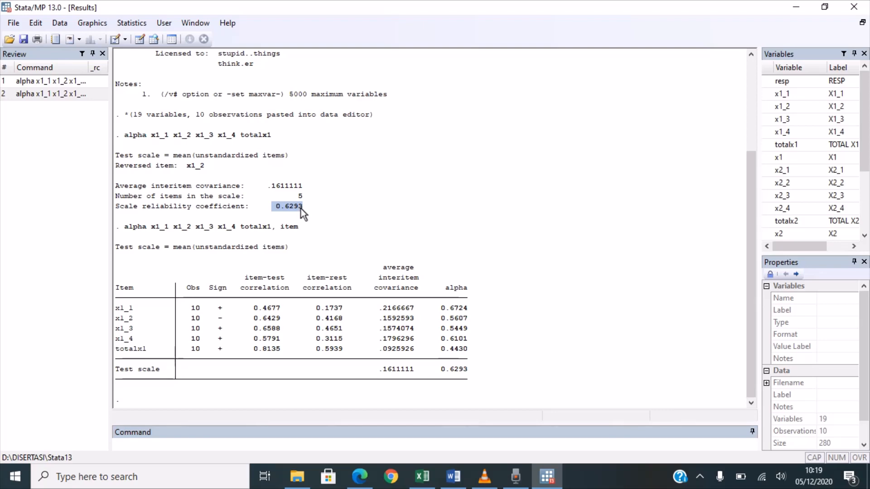
left_click(448, 475)
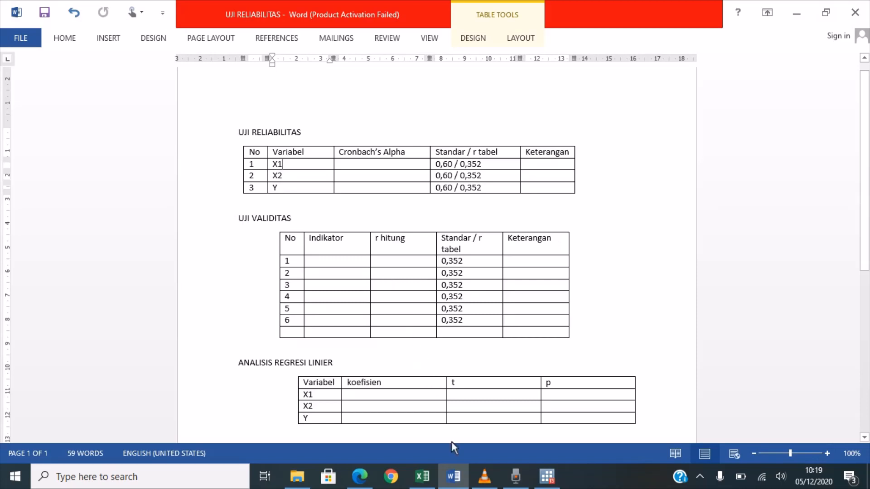
left_click(455, 473)
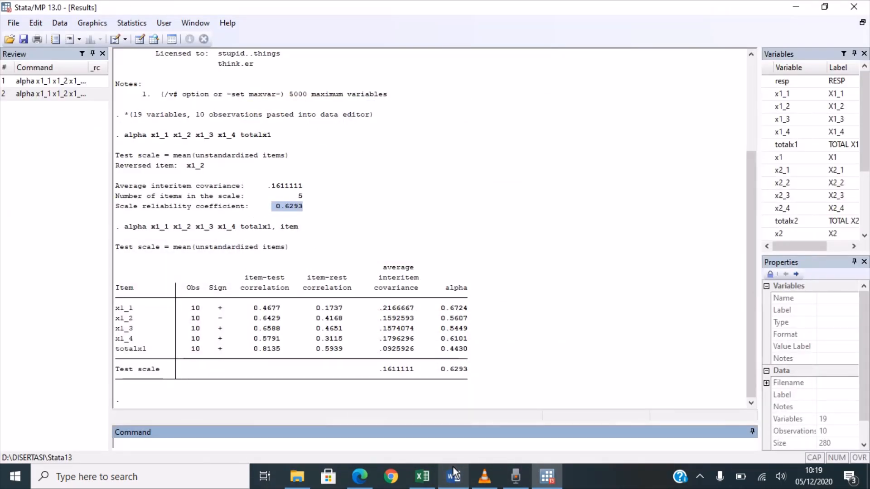
left_click(455, 473)
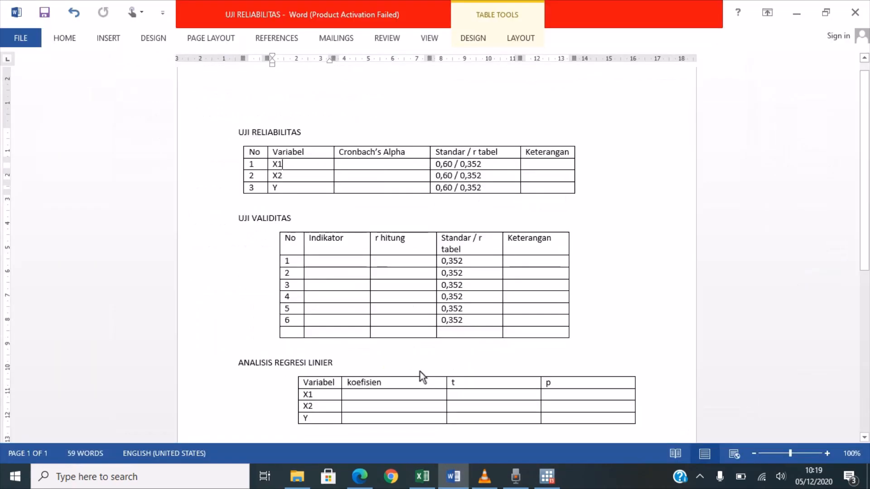
left_click(382, 166)
key("ctrl+v")
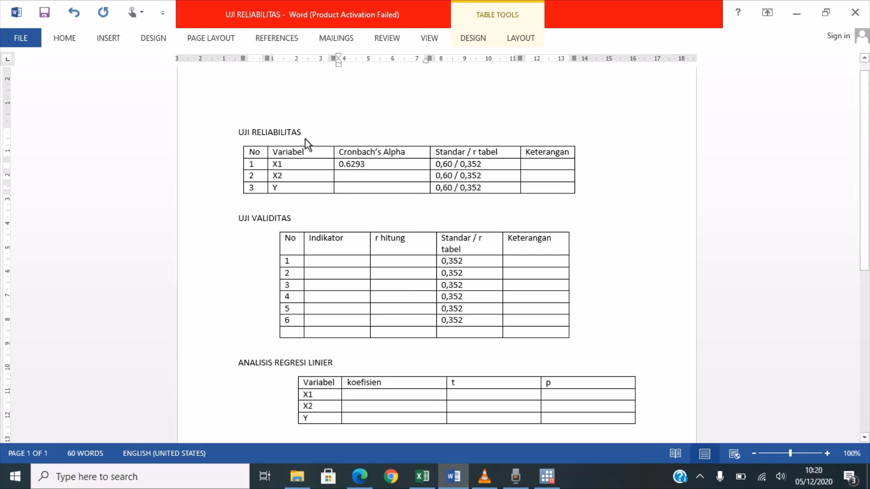
Step: Compare X1's Cronbach's Alpha with the Standar / r tabel values, and enter Reliabel as its Keterangan
left_click(457, 167)
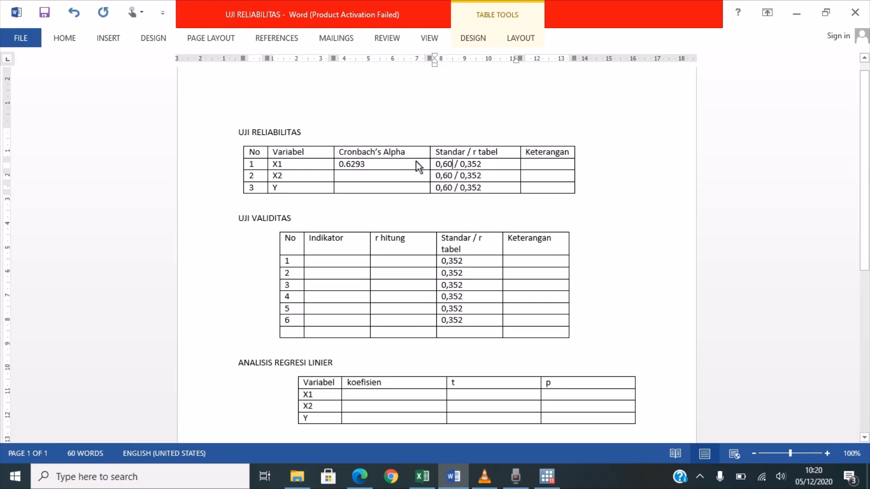
left_click(392, 167)
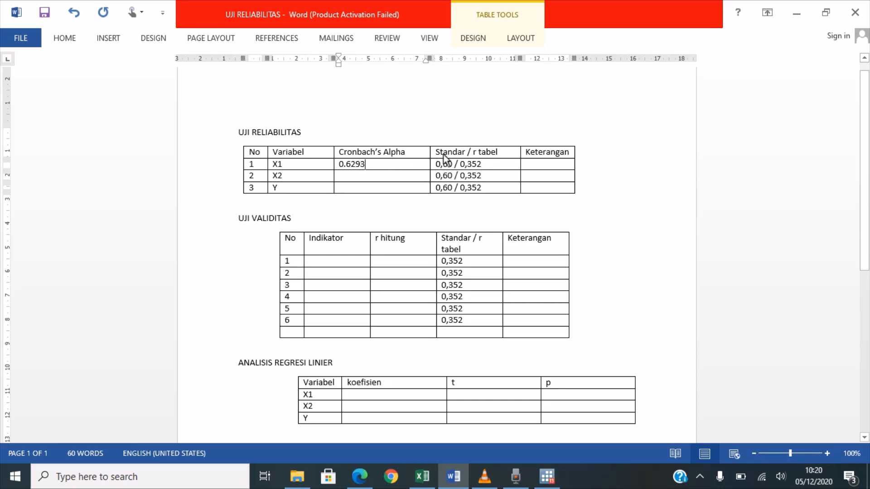
left_click(454, 165)
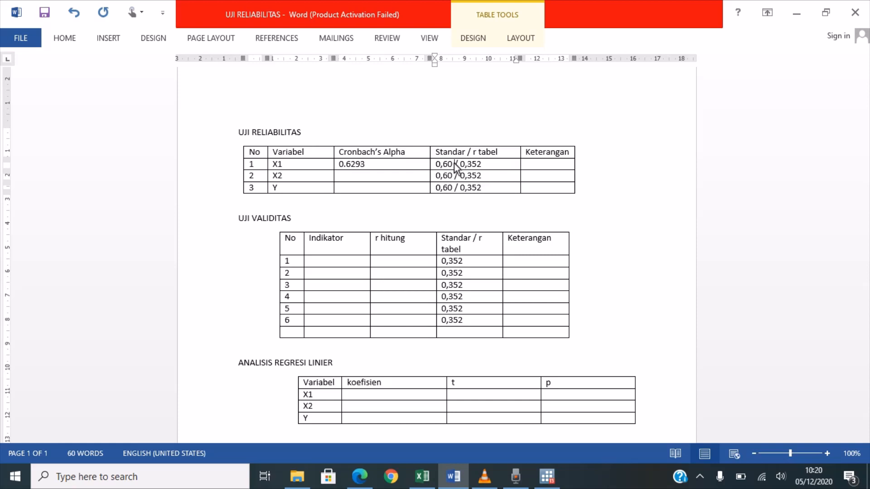
left_click(480, 164)
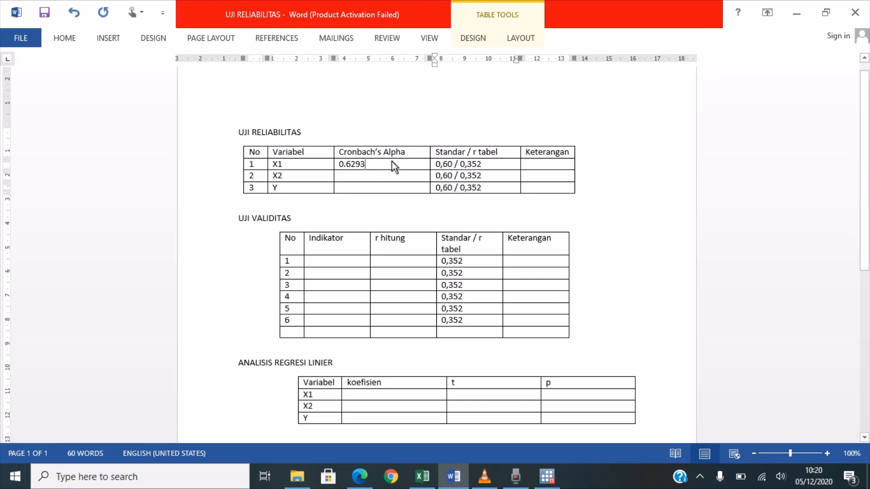
left_click(392, 162)
left_click(488, 163)
left_click(551, 171)
type("R")
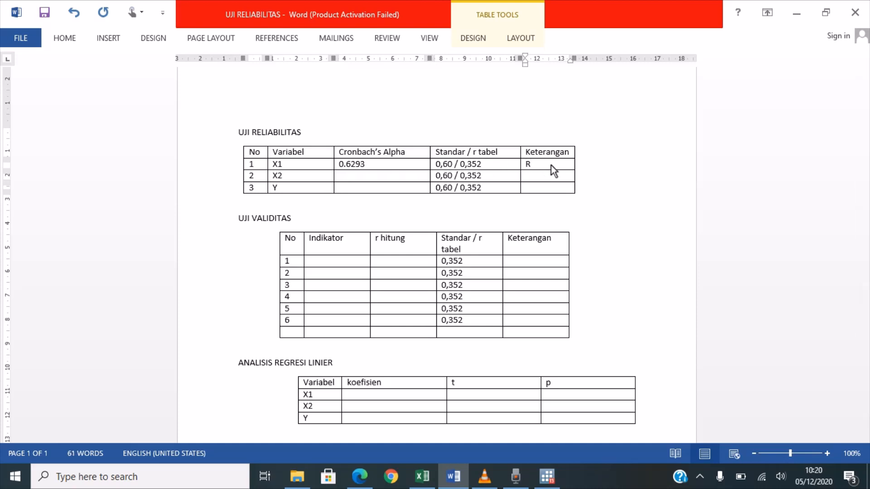
type("eliabel")
Step: Fill row 1 of Word's UJI VALIDITAS table with indicator X1_1 and its alpha 0.6724 from Stata as r hitung
left_click(546, 484)
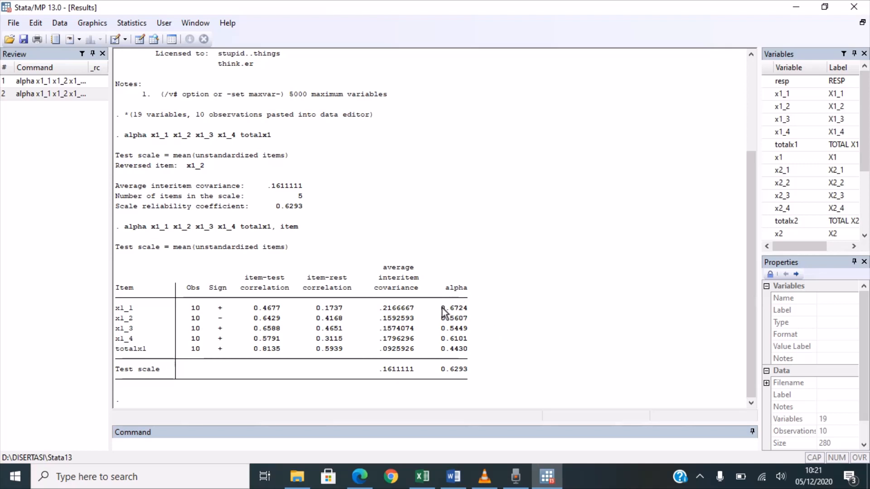
left_click_drag(441, 307, 458, 313)
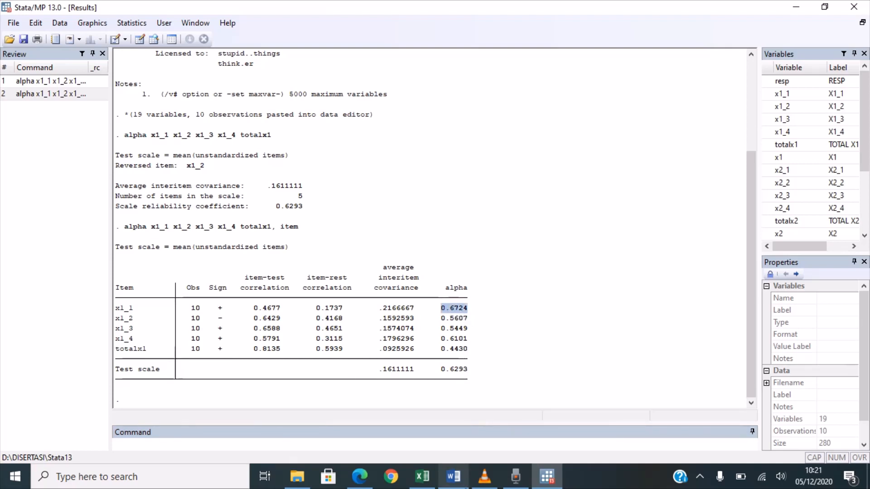
left_click(453, 476)
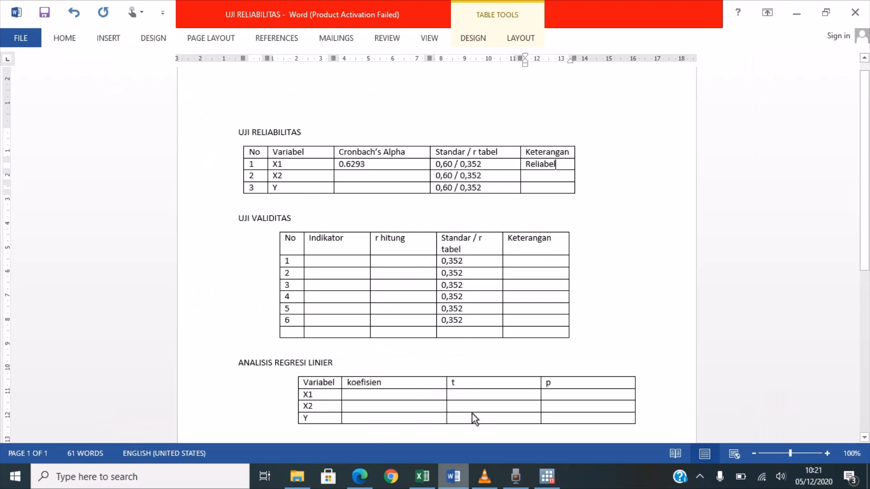
left_click(409, 263)
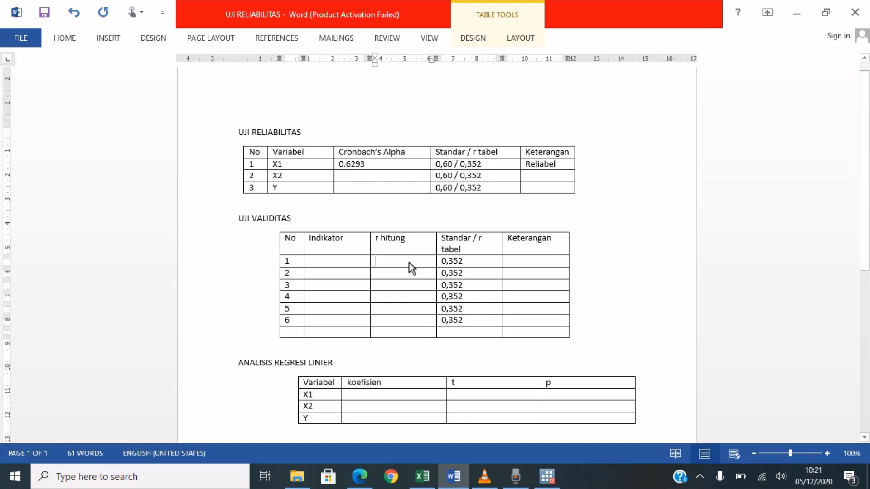
type("0.6724")
left_click(343, 263)
type("X")
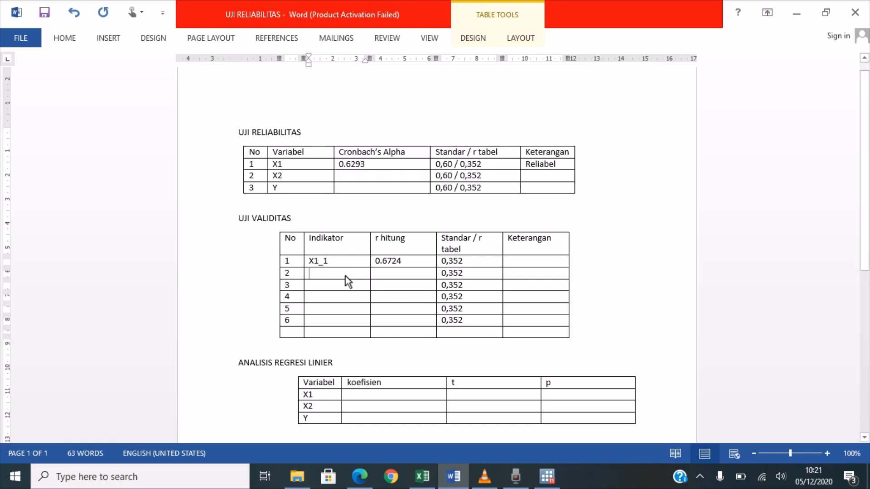
Step: Fill row 2 of the UJI VALIDITAS table with indicator X1_2 and its alpha 0.5607 from Stata as r hitung
type("X1_2")
left_click(535, 475)
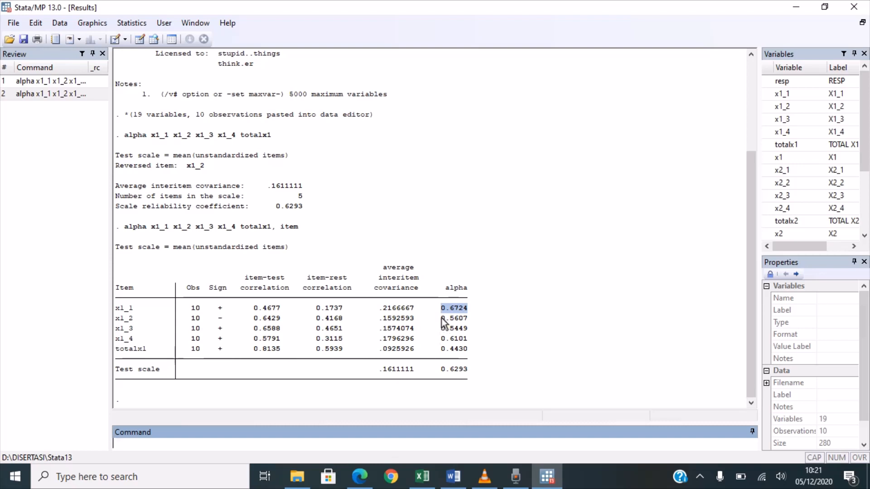
left_click_drag(441, 318, 464, 322)
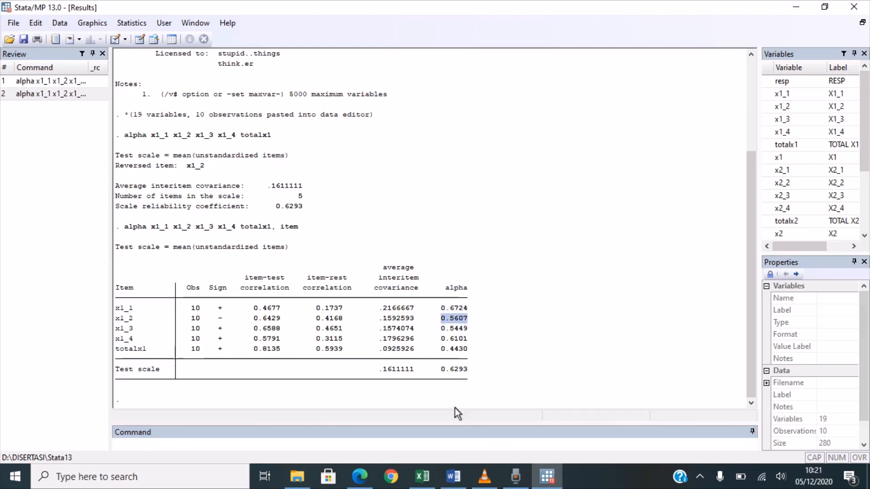
left_click(462, 478)
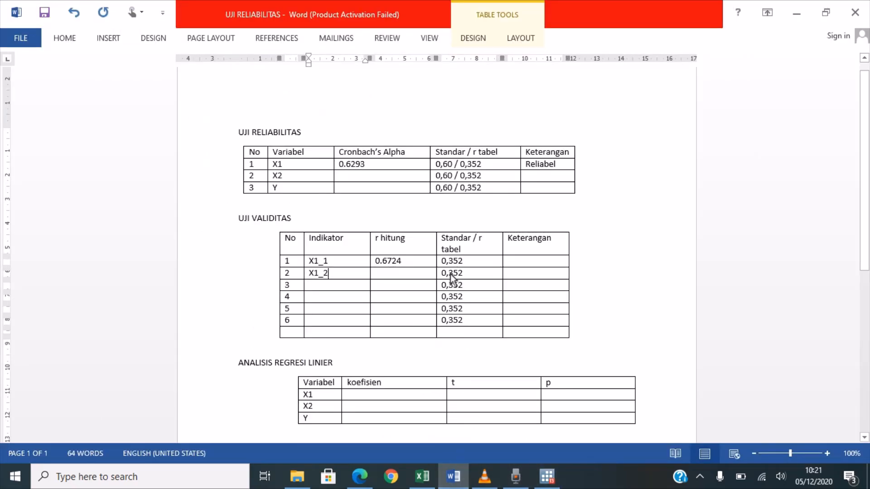
left_click(404, 277)
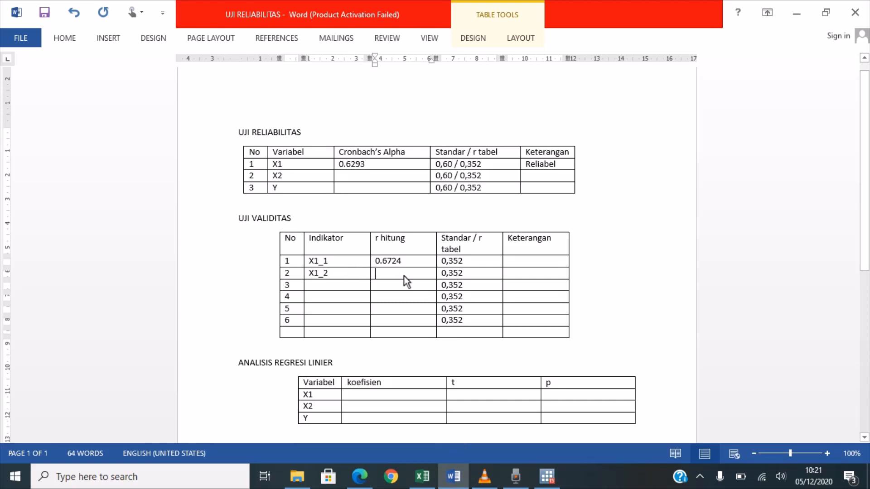
type("0.5607")
Step: Enter Valid as the Keterangan for indicator X1_1 in the UJI VALIDITAS table
left_click(419, 261)
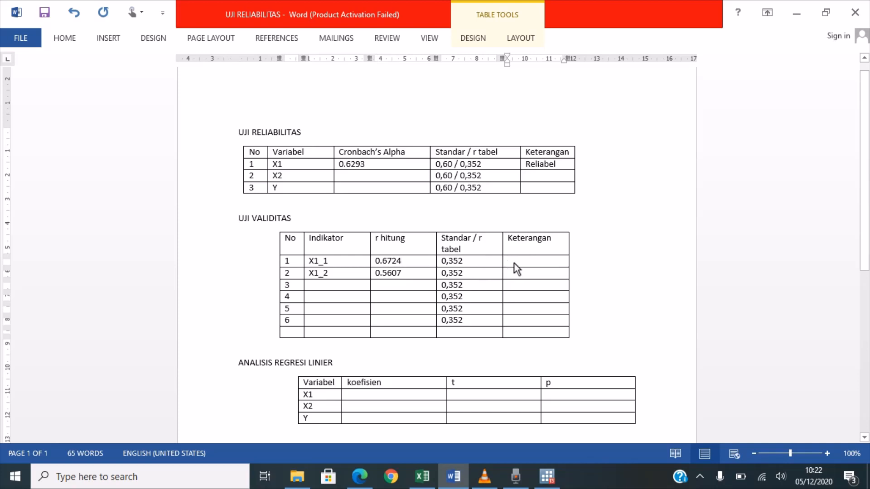
type("Valid")
left_click(373, 166)
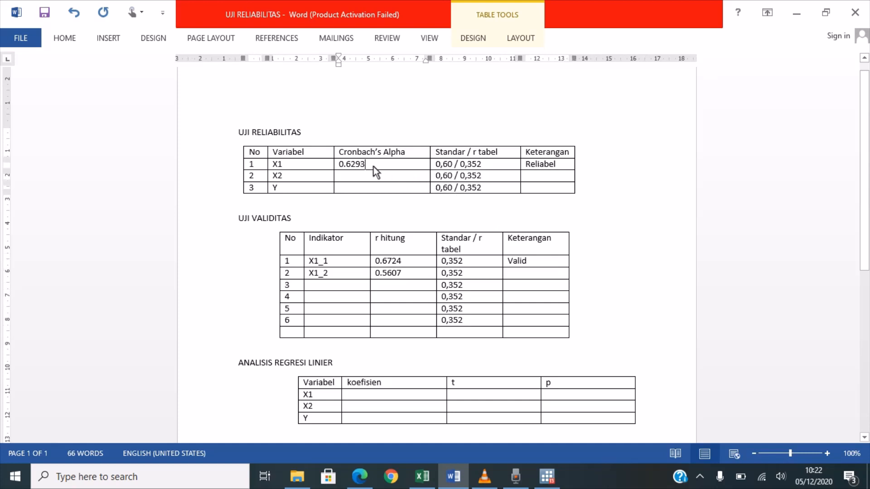
left_click(343, 265)
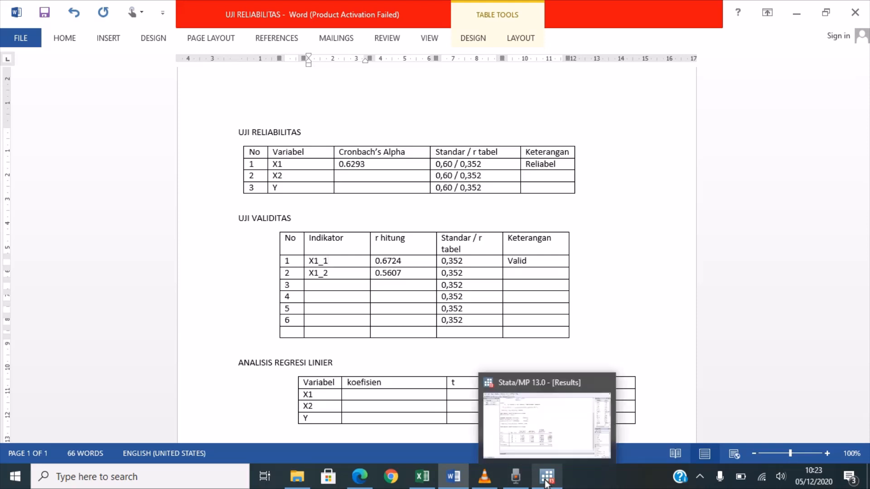
Step: Switch to the REGRESI workbook in Excel and inspect the first respondent's TOTAL X1 and X1 formulas
left_click(426, 480)
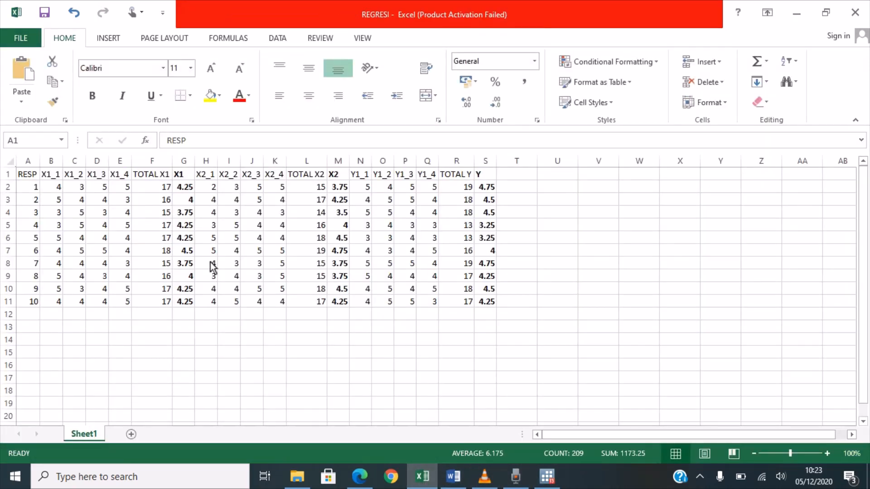
left_click(185, 189)
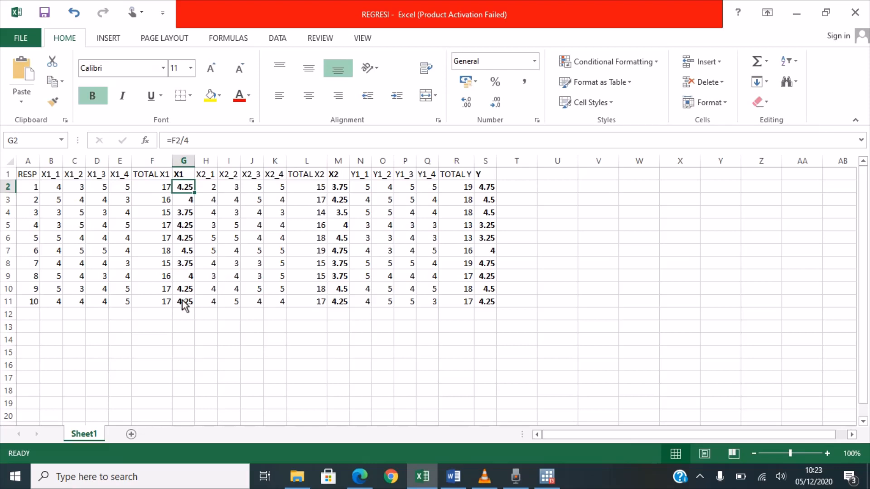
left_click(164, 191)
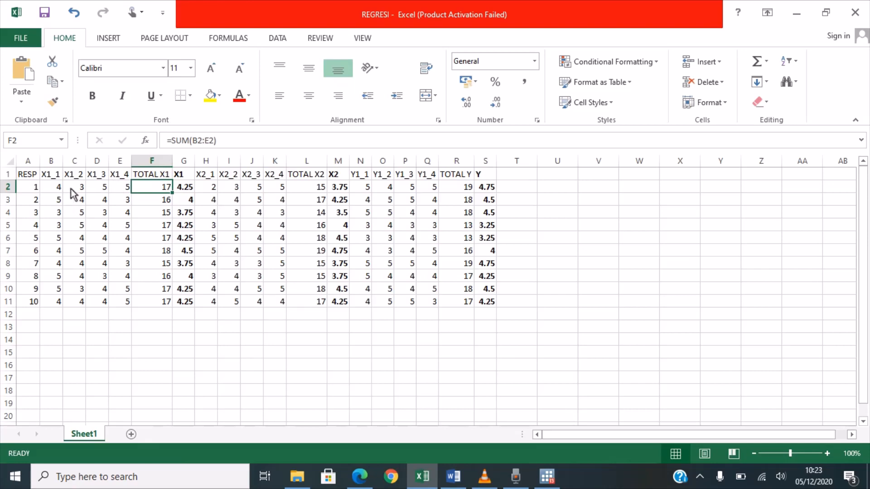
left_click(182, 188)
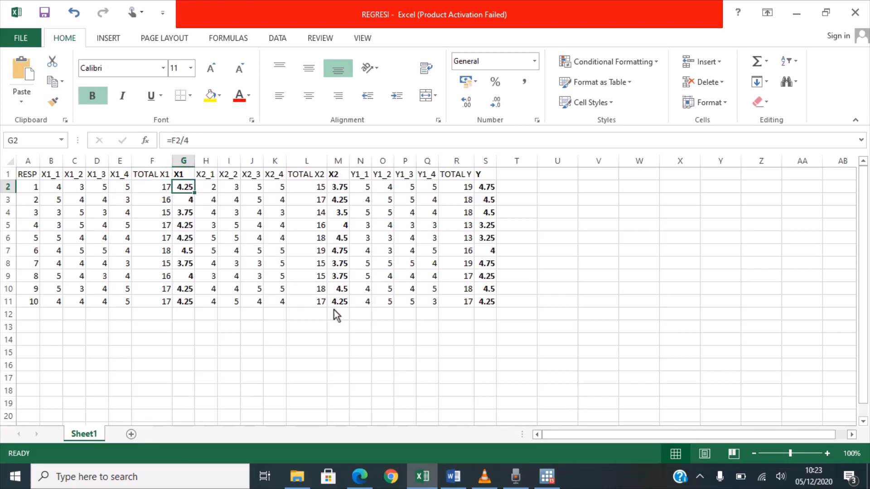
Step: Switch to Stata and run a linear regression of y on x1 and x2 with the command regress y x1 x2
mouse_move(546, 475)
left_click(515, 458)
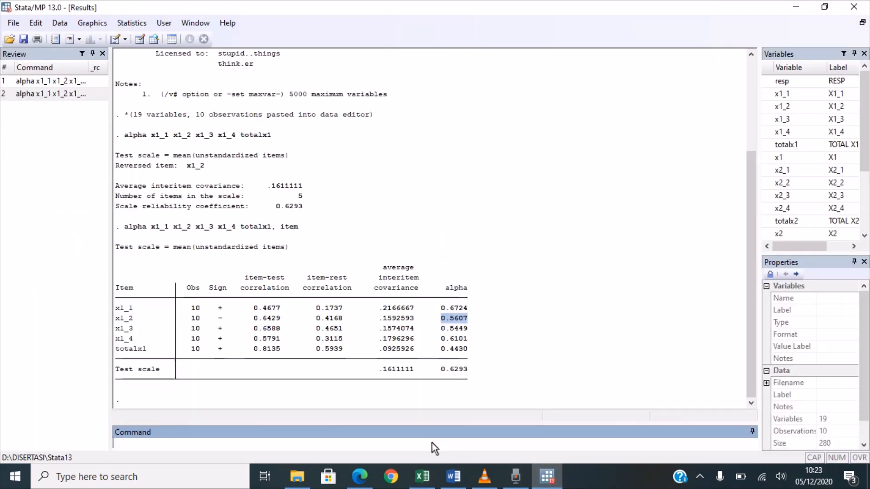
type("regress")
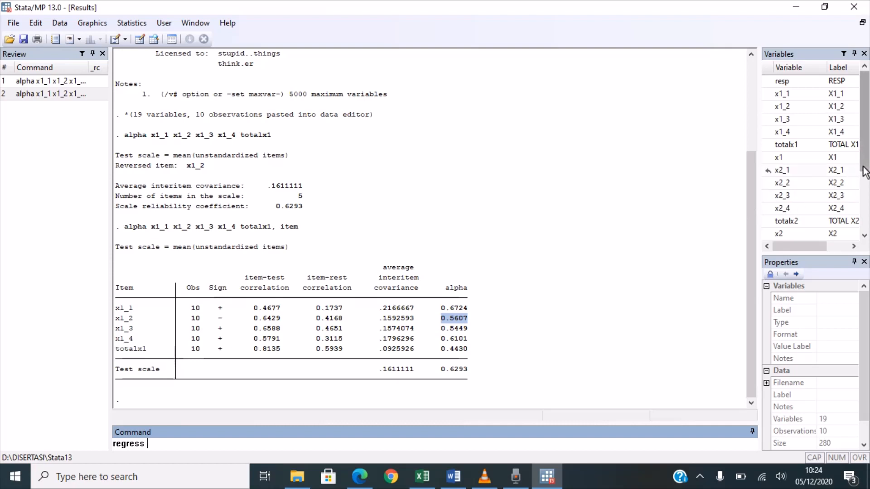
left_click_drag(865, 174, 863, 228)
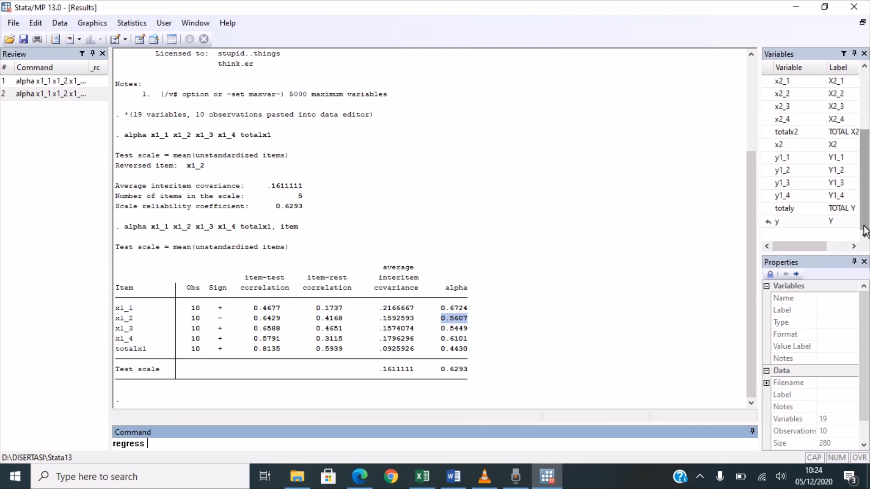
left_click(835, 223)
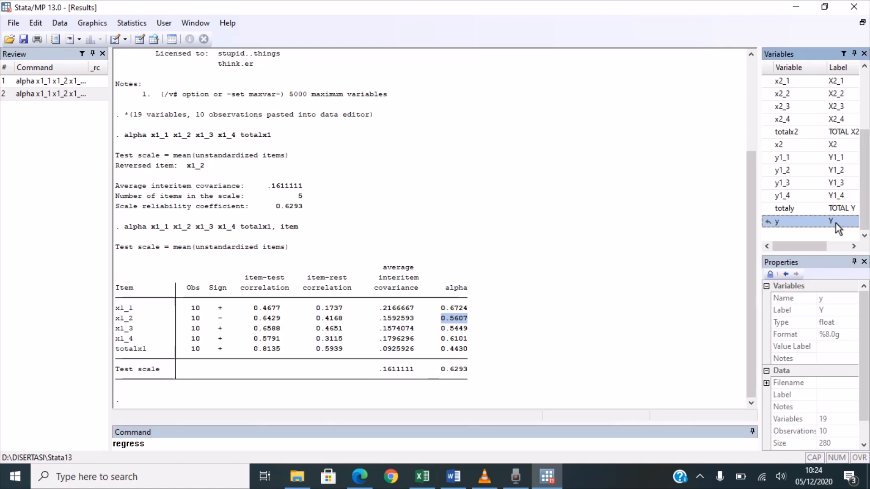
double_click(835, 223)
left_click_drag(862, 225, 866, 163)
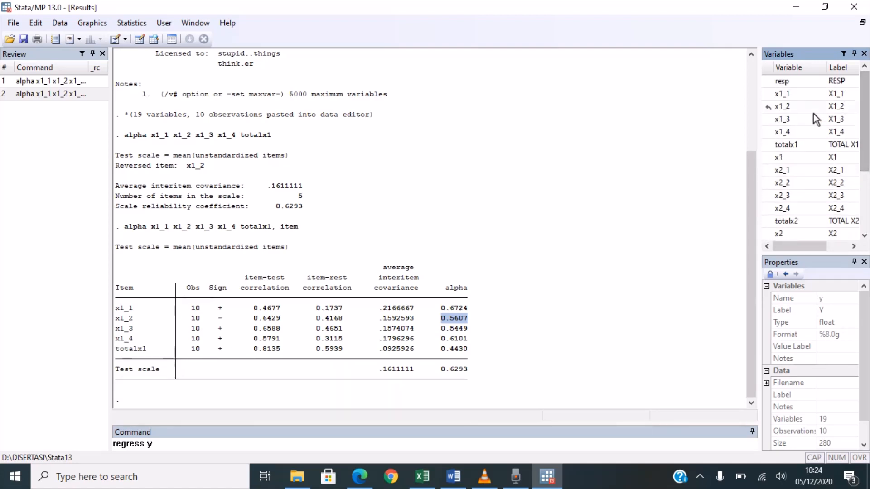
left_click(796, 160)
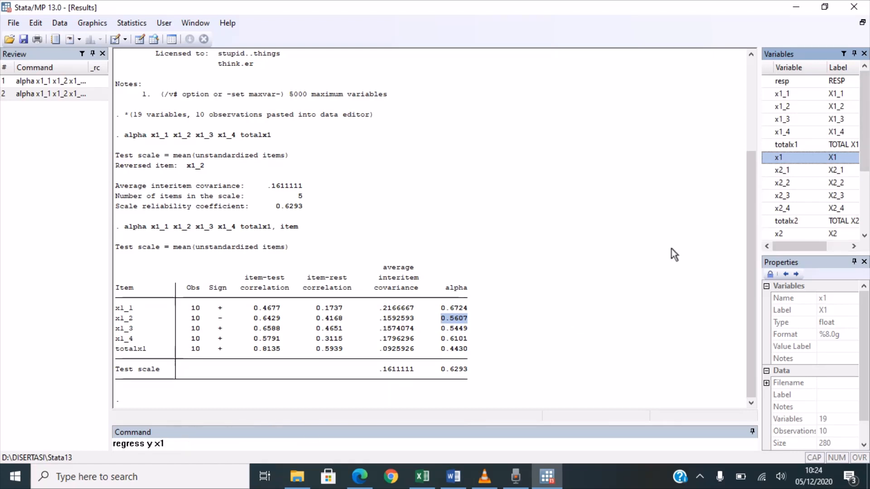
left_click(803, 233)
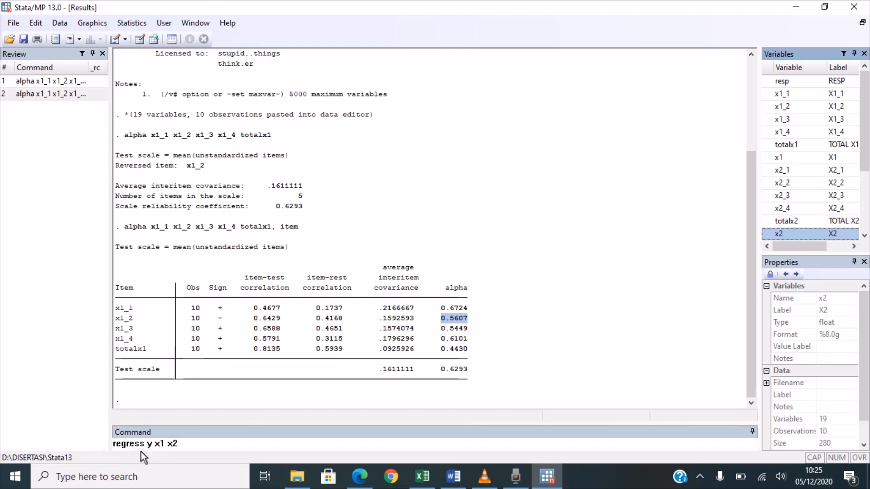
left_click(200, 447)
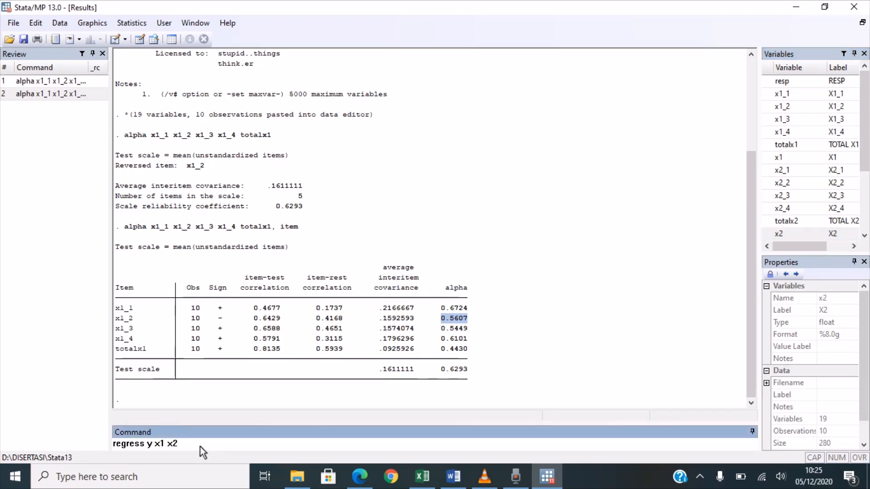
key("Return")
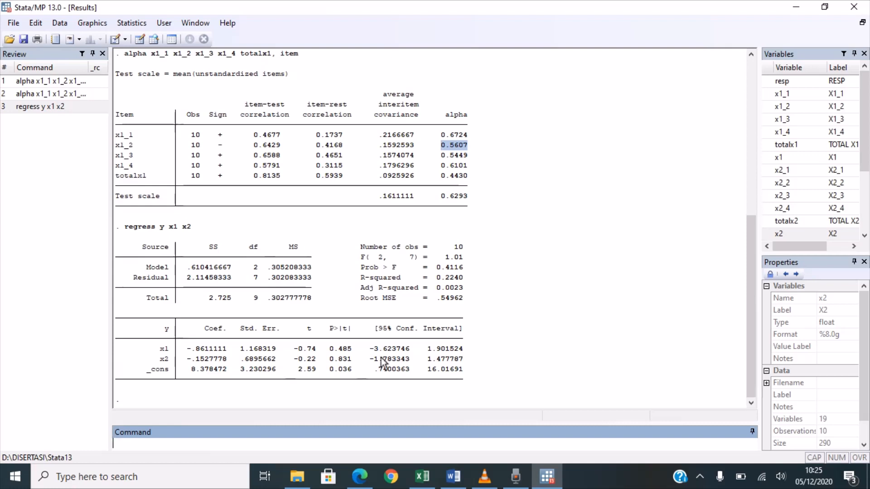
left_click(483, 319)
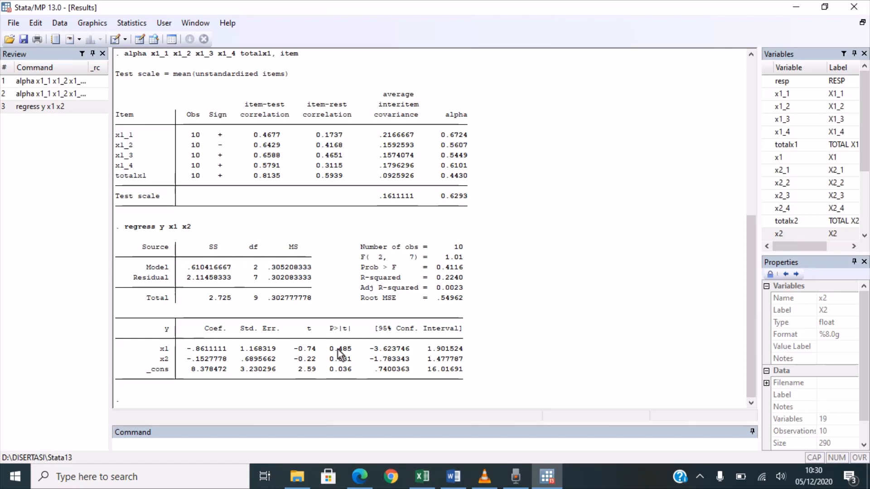
mouse_move(484, 476)
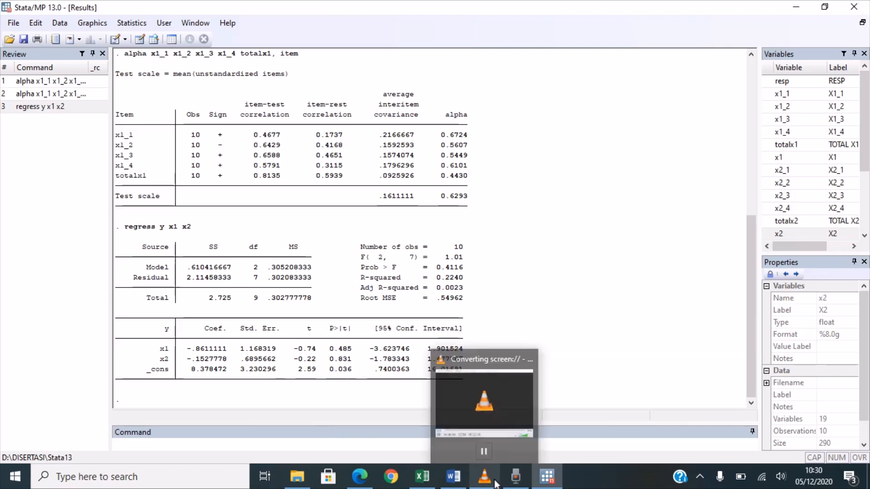